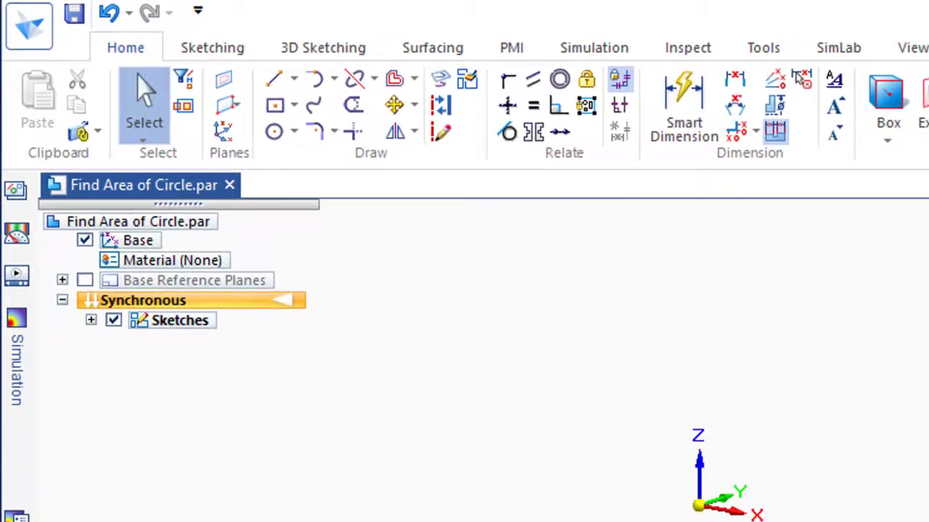
- Lock rectangle-by-center sketching to the Front (xz) plane, showing the base reference planes only while choosing it, and face that plane
{"action": "left_click", "coordinate": [717, 54]}
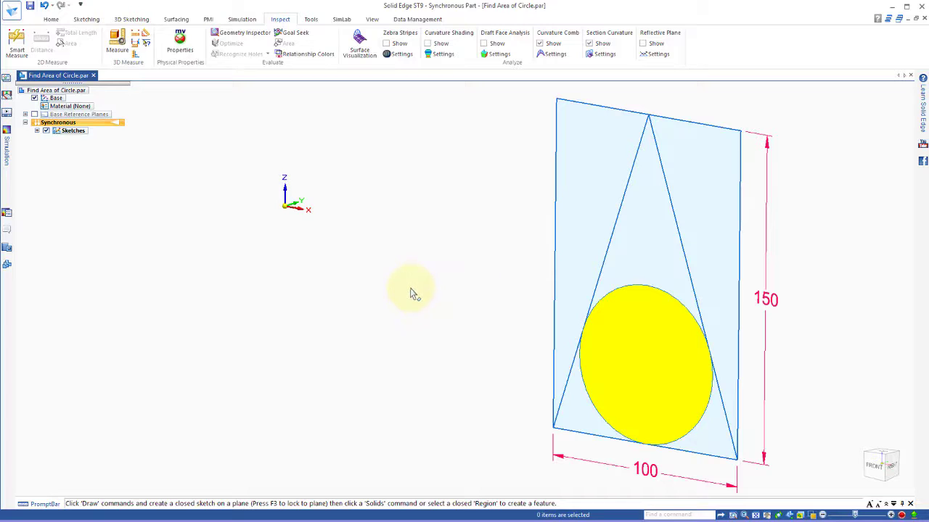
{"action": "middle_click_drag", "start_coordinate": [410, 294], "coordinate": [440, 278]}
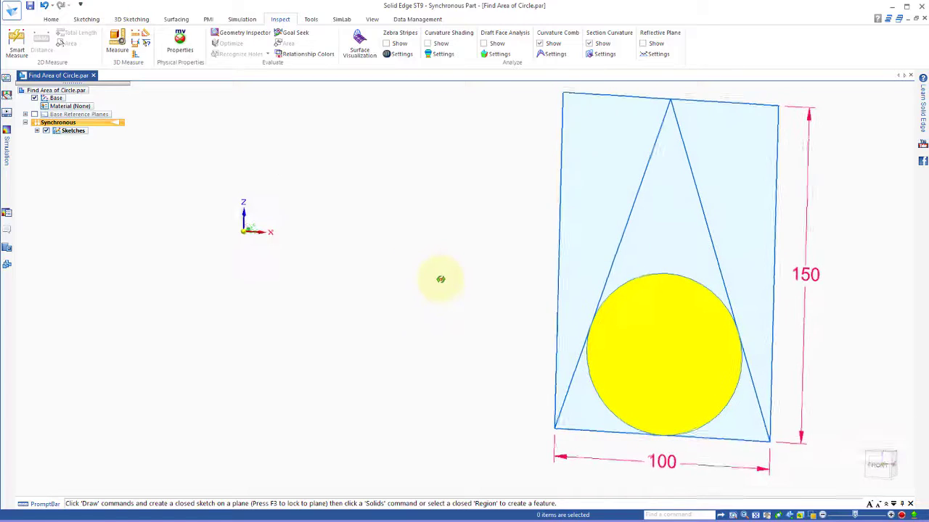
{"action": "left_click", "coordinate": [878, 466]}
{"action": "left_click", "coordinate": [51, 19]}
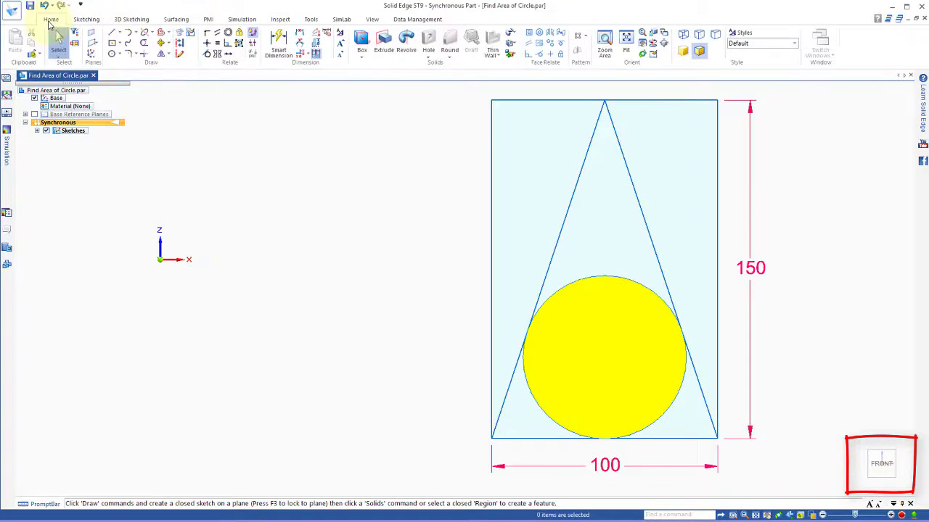
{"action": "left_click", "coordinate": [113, 43]}
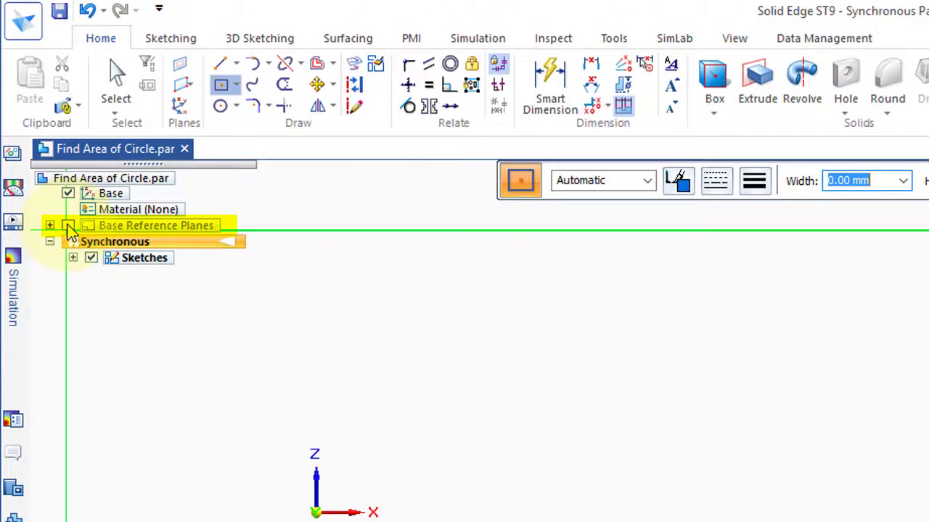
{"action": "left_click", "coordinate": [68, 225]}
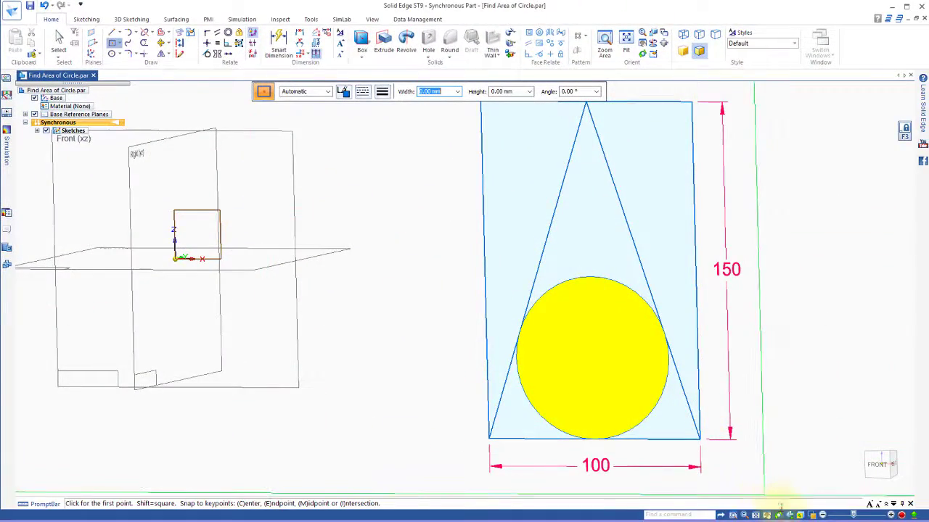
{"action": "left_click", "coordinate": [788, 515]}
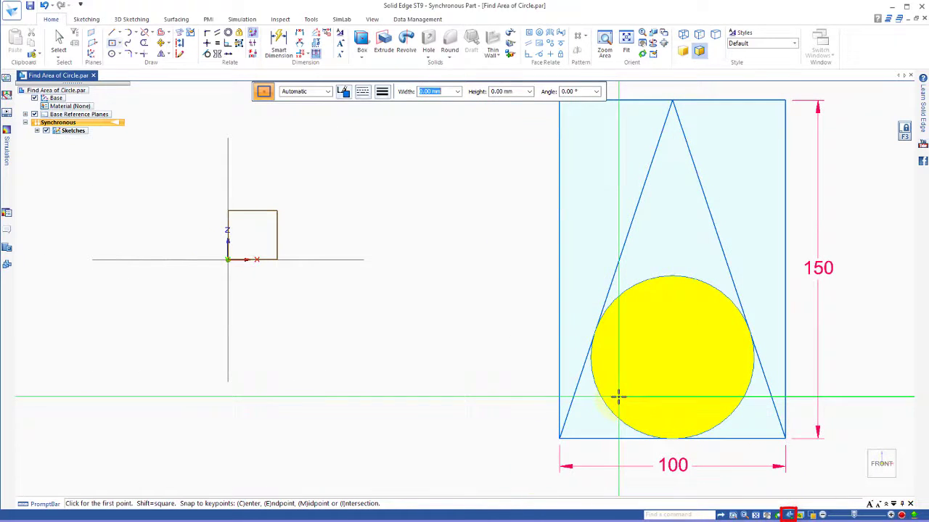
{"action": "left_click", "coordinate": [34, 114]}
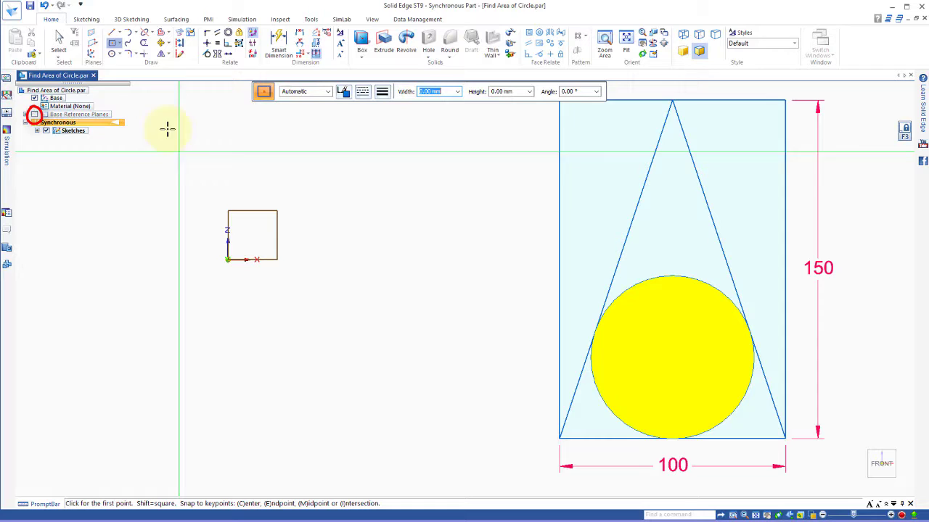
- Sketch a rectangle centered on the origin, about 63 mm wide and 92 mm high
{"action": "left_click", "coordinate": [112, 45]}
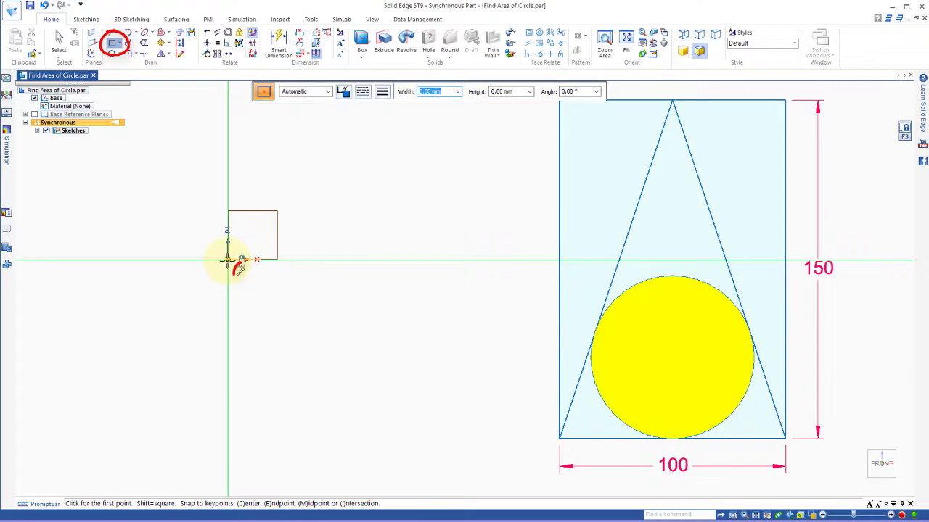
{"action": "left_click", "coordinate": [227, 259]}
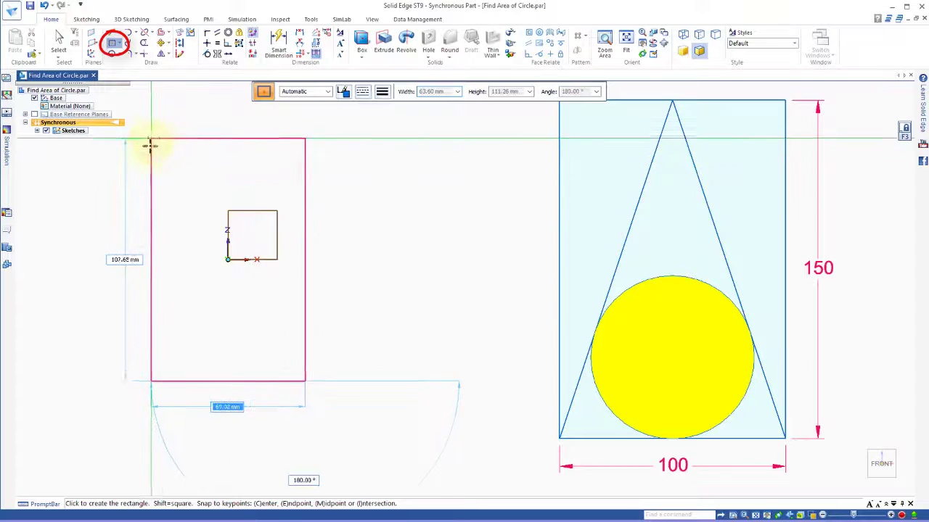
{"action": "left_click", "coordinate": [156, 156]}
{"action": "scroll", "coordinate": [373, 322], "scroll_direction": "down", "scroll_amount": 2}
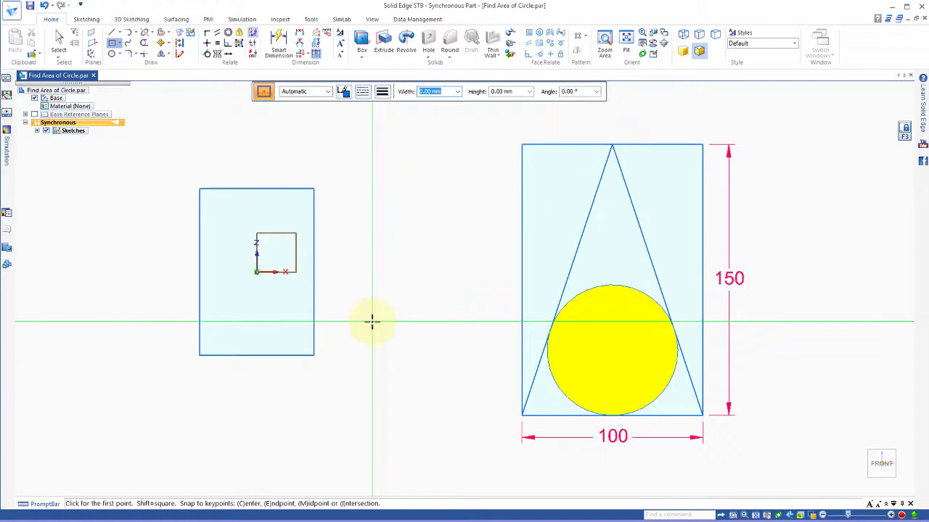
- Dimension the new rectangle with a height of 150 mm and a width of 100 mm
{"action": "left_click", "coordinate": [278, 43]}
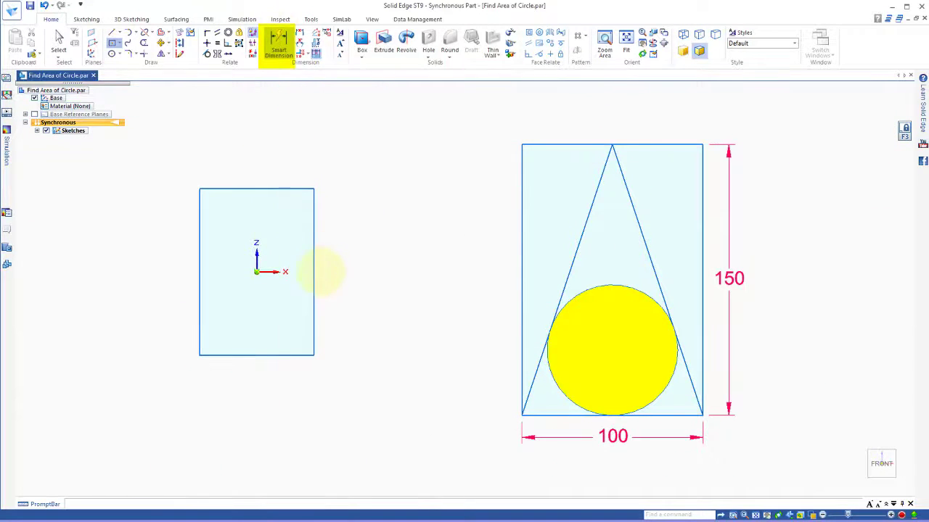
{"action": "left_click", "coordinate": [314, 304]}
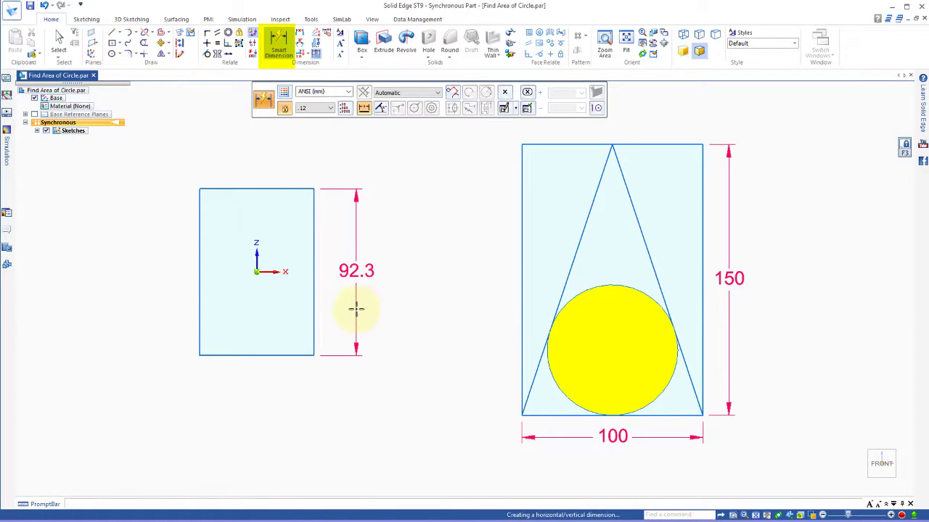
{"action": "left_click", "coordinate": [356, 307]}
{"action": "type", "text": "150"}
{"action": "key", "text": "Return"}
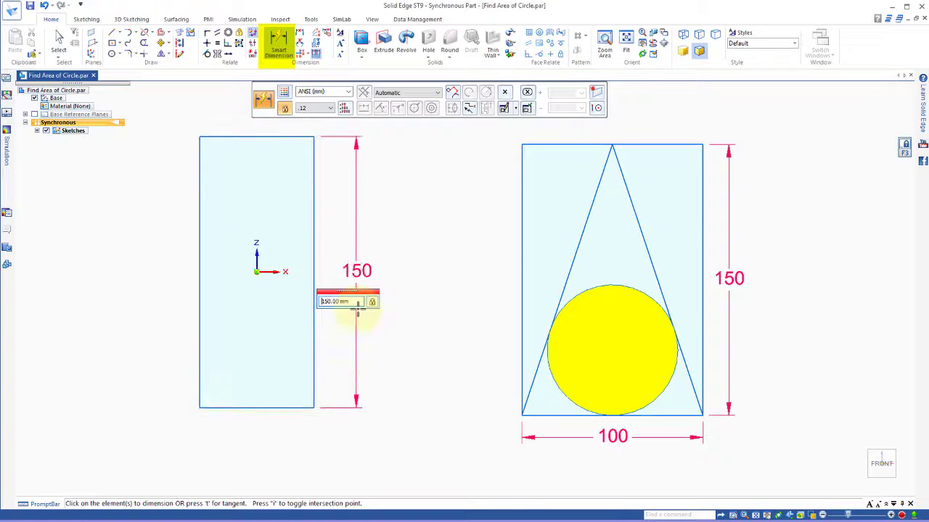
{"action": "left_click", "coordinate": [283, 408]}
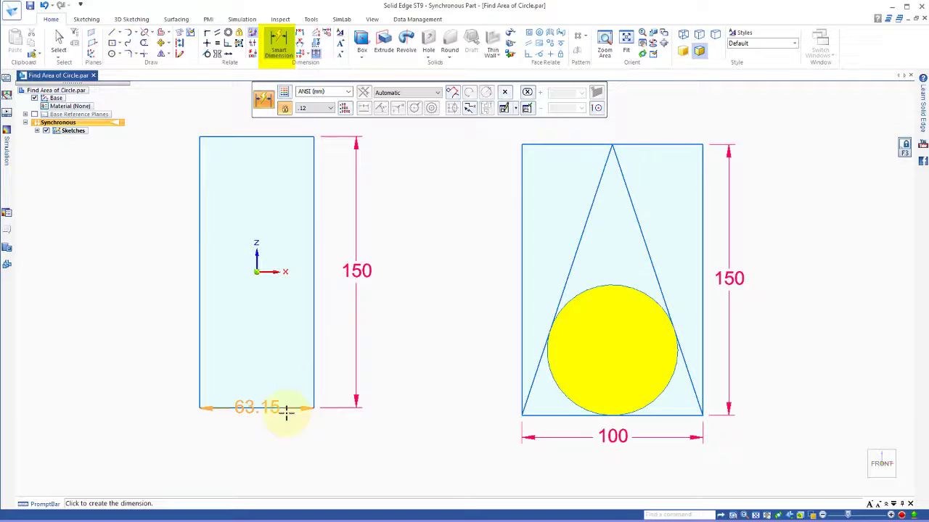
{"action": "left_click", "coordinate": [283, 433]}
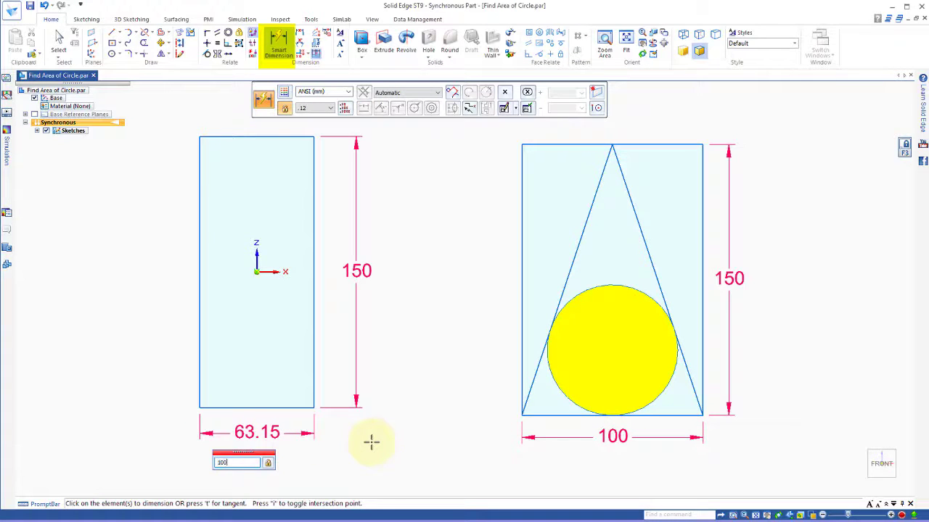
{"action": "type", "text": "100"}
{"action": "key", "text": "Return"}
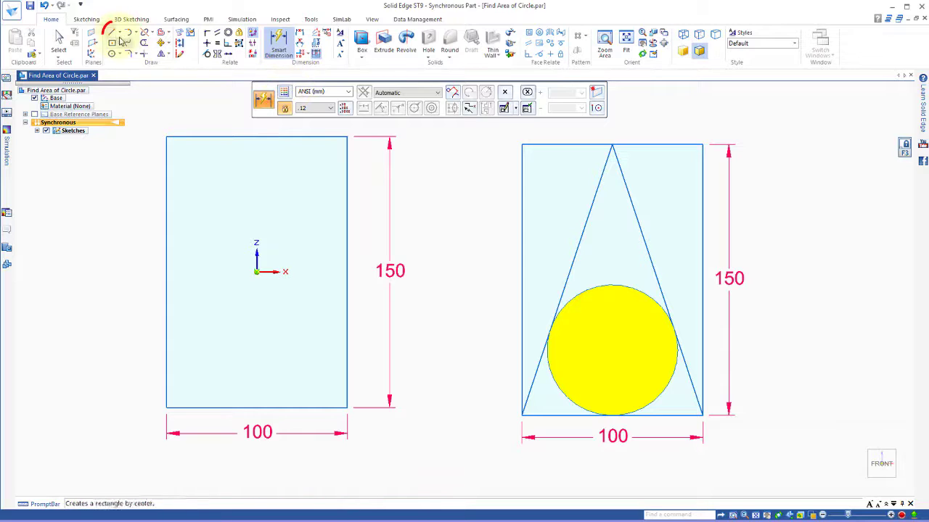
- Draw lines from the rectangle's two lower corners to the midpoint of its upper edge, with relationship handles displayed
{"action": "left_click", "coordinate": [112, 32]}
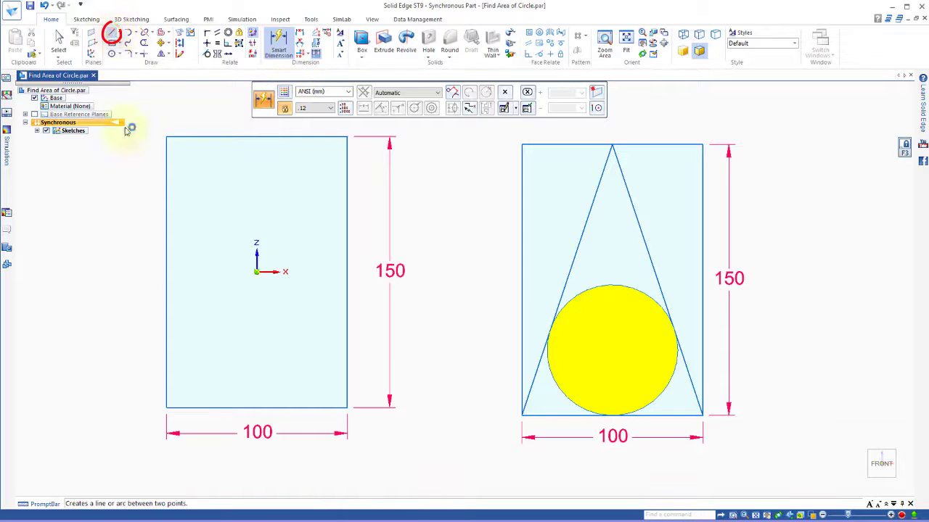
{"action": "left_click", "coordinate": [166, 407]}
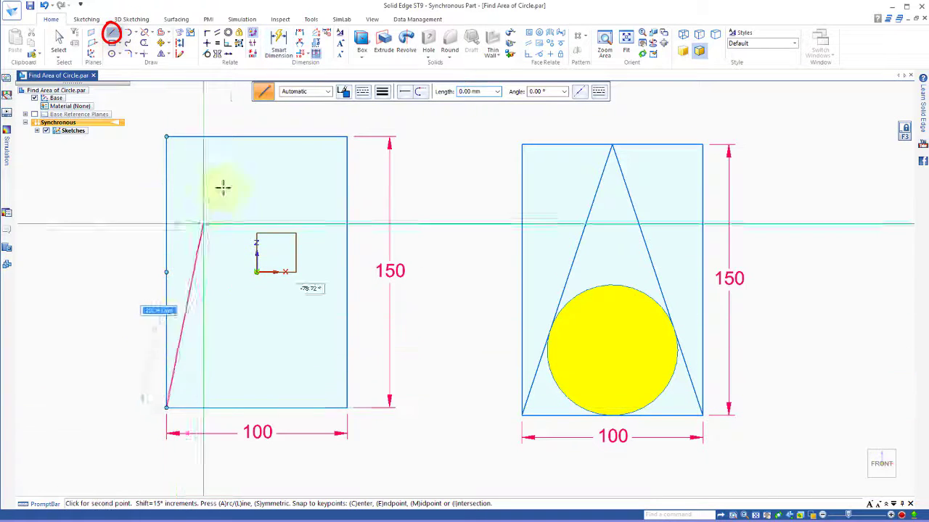
{"action": "left_click", "coordinate": [256, 136]}
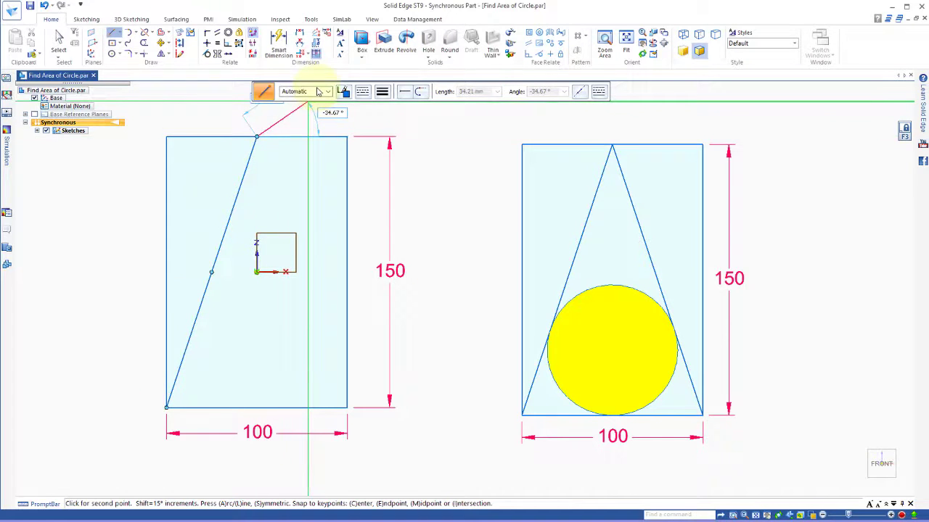
{"action": "left_click", "coordinate": [253, 44]}
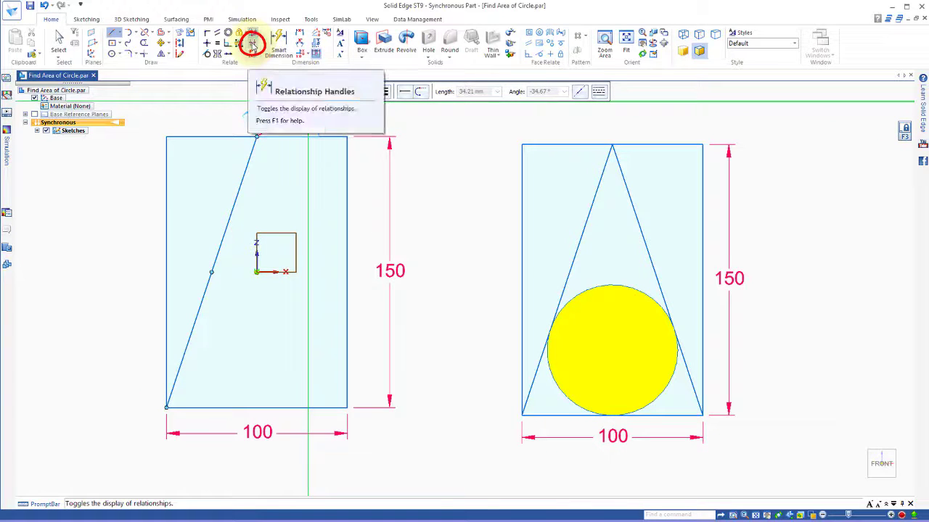
{"action": "left_click", "coordinate": [255, 137]}
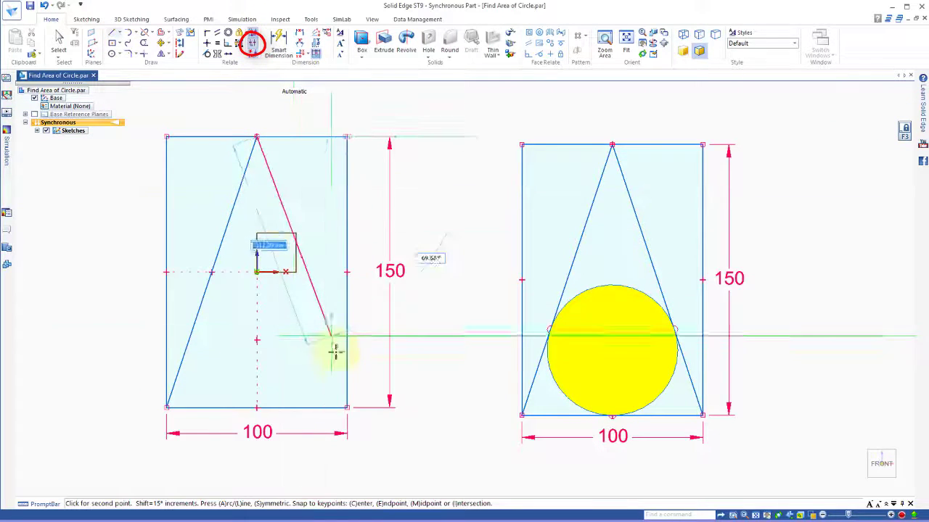
{"action": "left_click", "coordinate": [346, 406]}
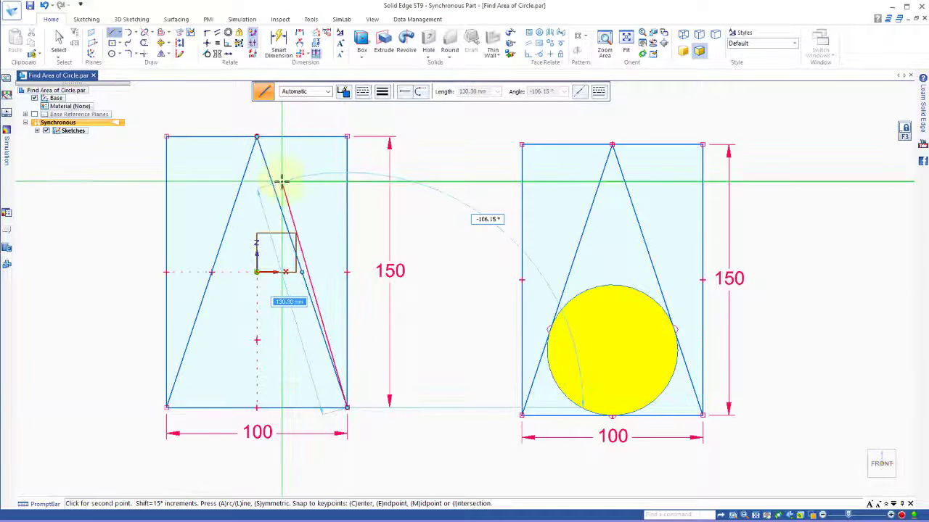
- Sketch a freehand circle inside the triangle, near its base and clear of all three sides
{"action": "left_click", "coordinate": [111, 53]}
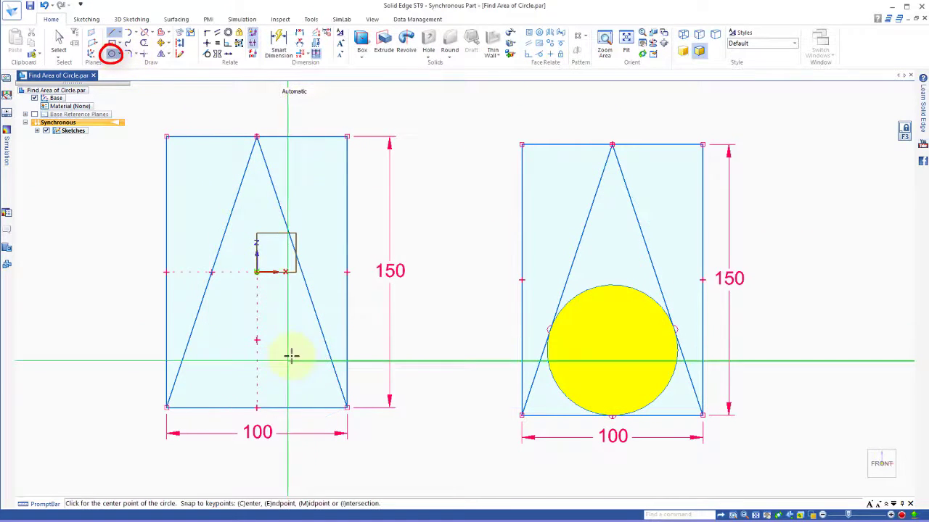
{"action": "left_click", "coordinate": [258, 340]}
{"action": "left_click", "coordinate": [250, 291]}
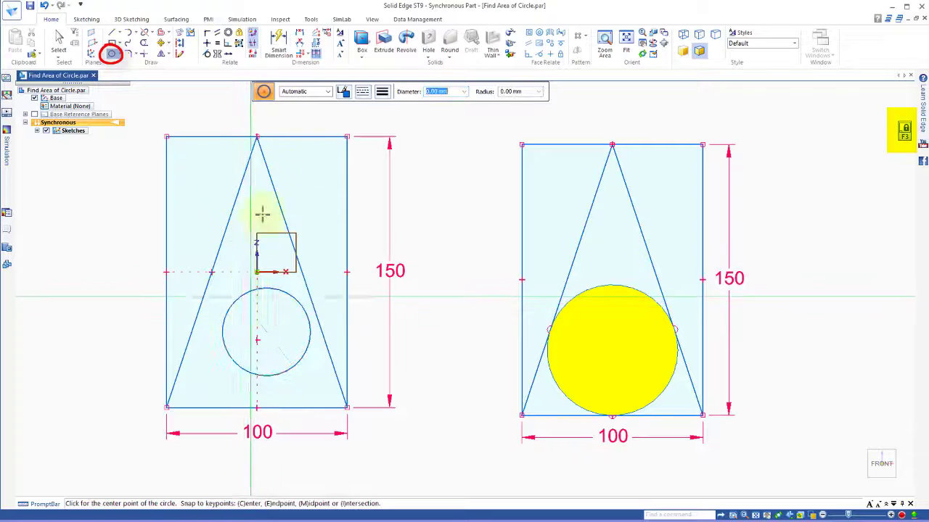
- Make the circle tangent to both slanted lines and the rectangle's lower edge, and hide the relationship handles
{"action": "left_click", "coordinate": [207, 53]}
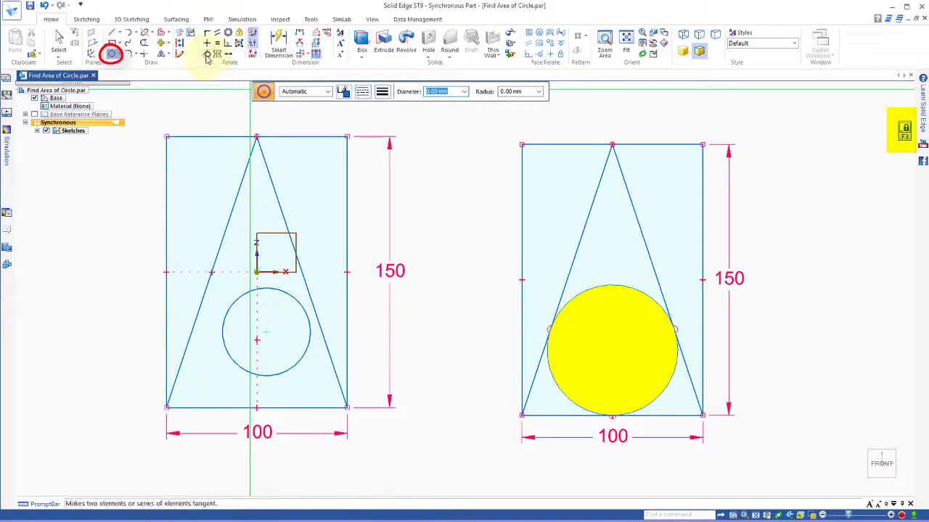
{"action": "left_click", "coordinate": [304, 288]}
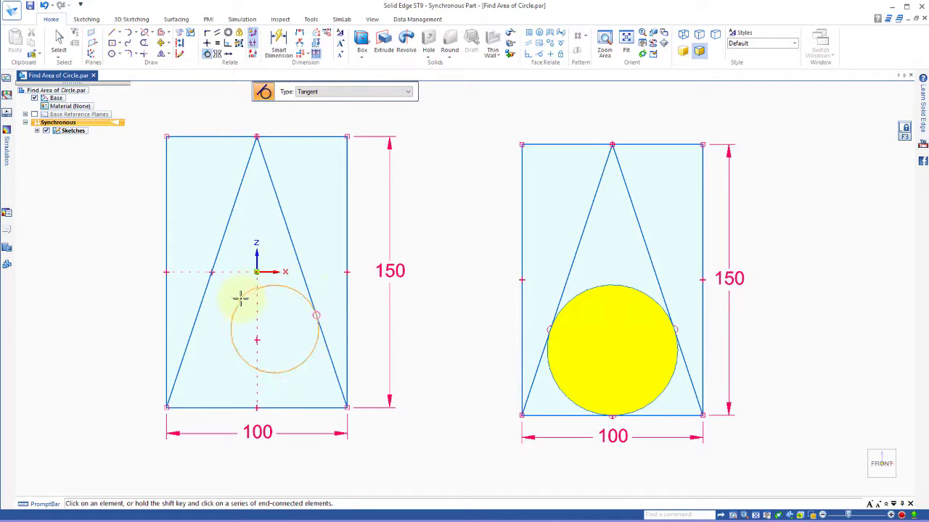
{"action": "left_click", "coordinate": [210, 290]}
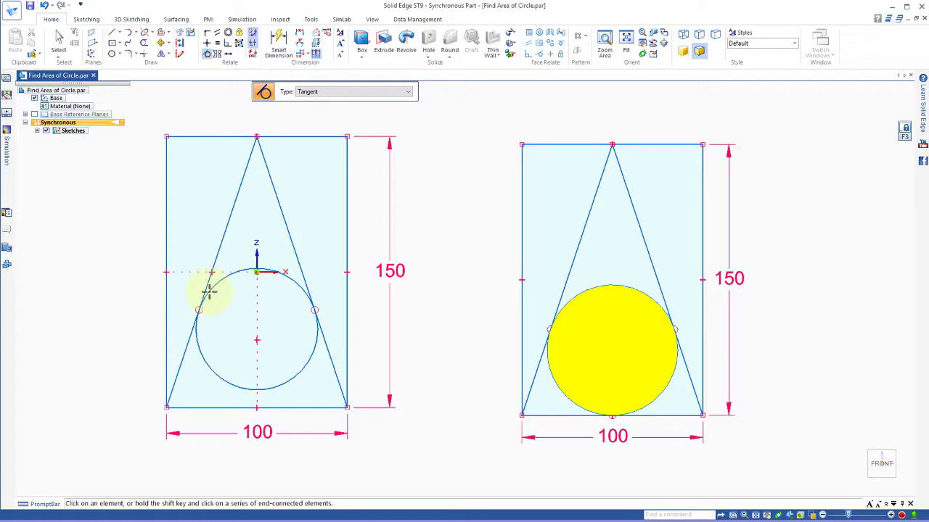
{"action": "left_click", "coordinate": [274, 409]}
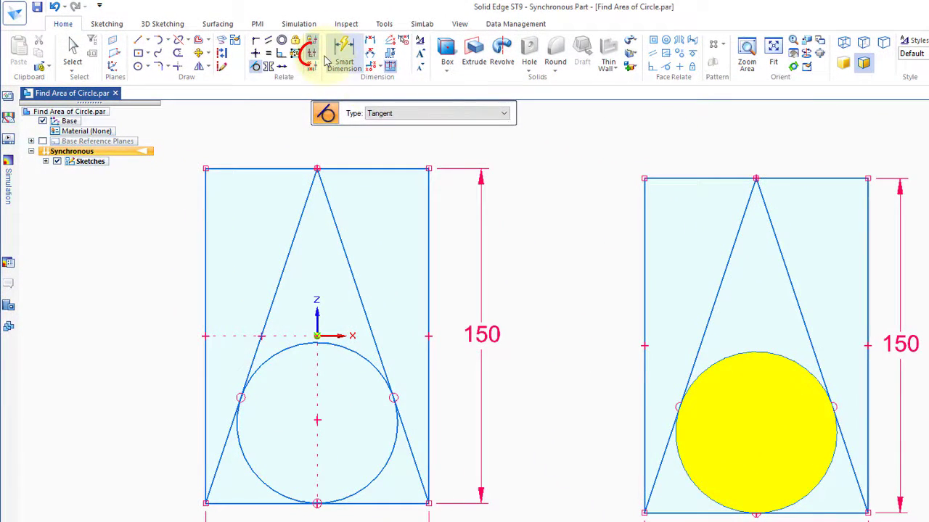
{"action": "left_click", "coordinate": [312, 55]}
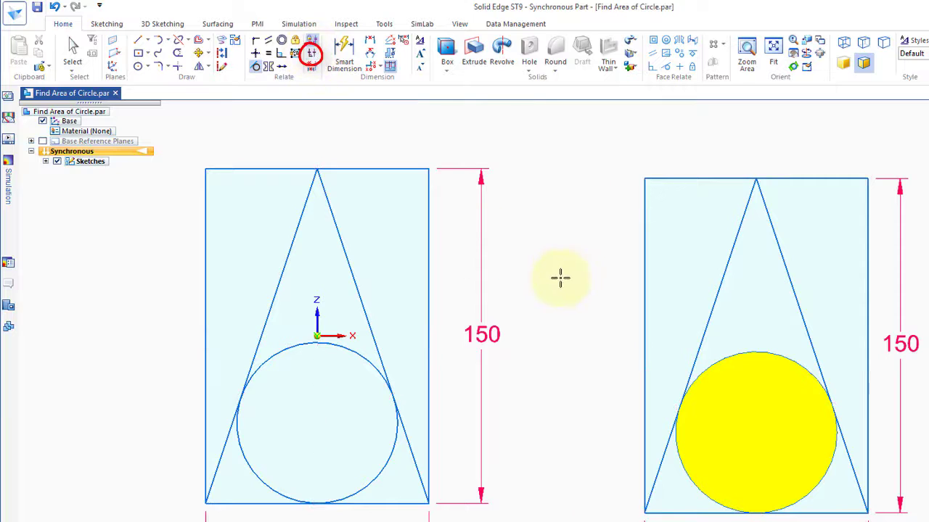
- Measure the 2D area enclosed by the new circle and release the sketch plane lock
{"action": "left_click", "coordinate": [346, 24]}
{"action": "left_click", "coordinate": [83, 54]}
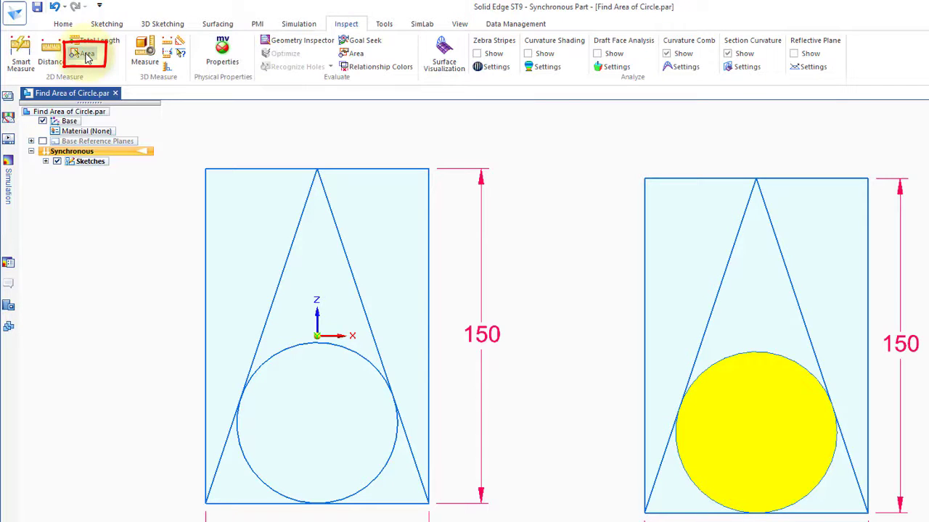
{"action": "left_click", "coordinate": [316, 411]}
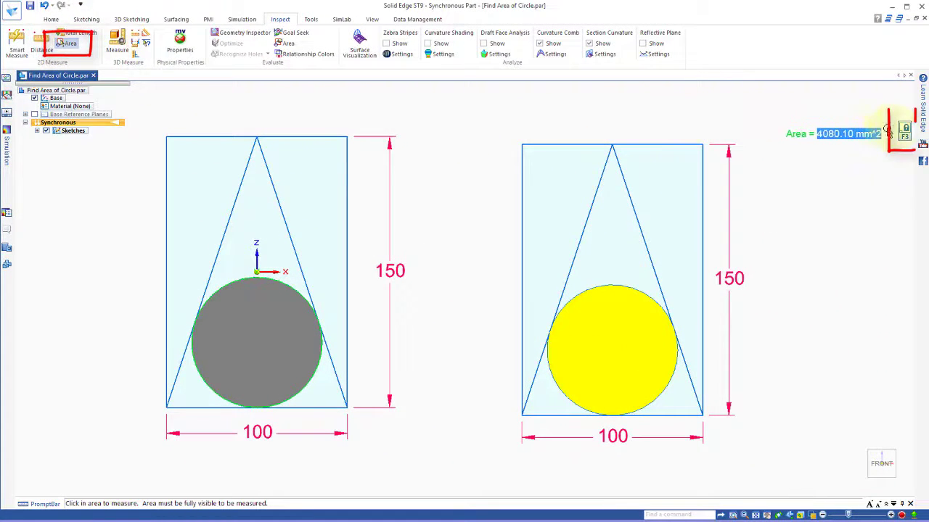
{"action": "key", "text": "Escape"}
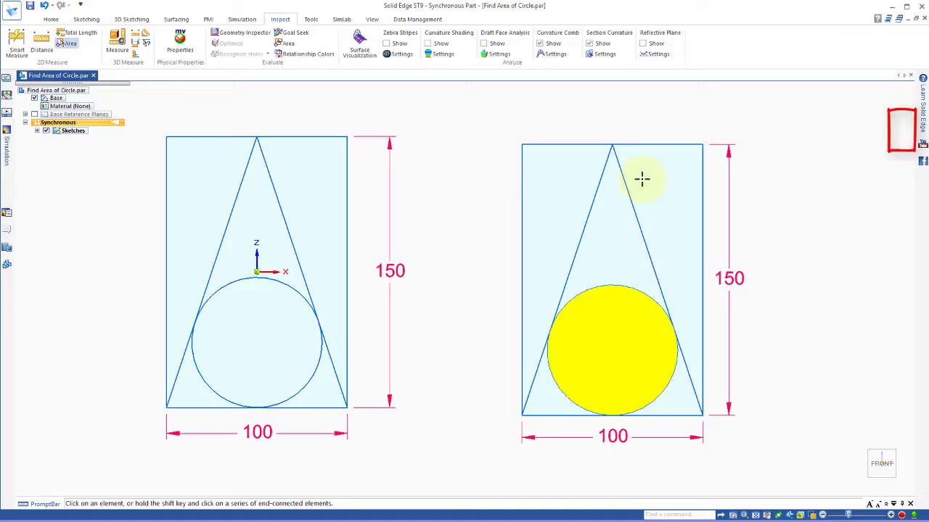
- Lock the sketch plane of Sketch 1 from its entry under Sketches
{"action": "mouse_move", "coordinate": [441, 238]}
{"action": "middle_mouse_down"}
{"action": "mouse_move", "coordinate": [394, 244]}
{"action": "mouse_move", "coordinate": [446, 223]}
{"action": "mouse_move", "coordinate": [441, 286]}
{"action": "middle_mouse_up"}
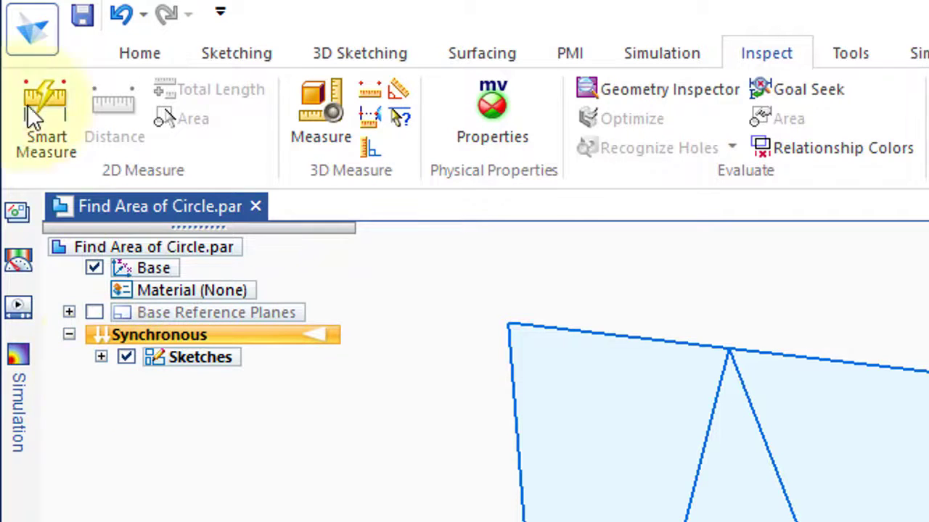
{"action": "left_click", "coordinate": [136, 55]}
{"action": "left_click", "coordinate": [141, 124]}
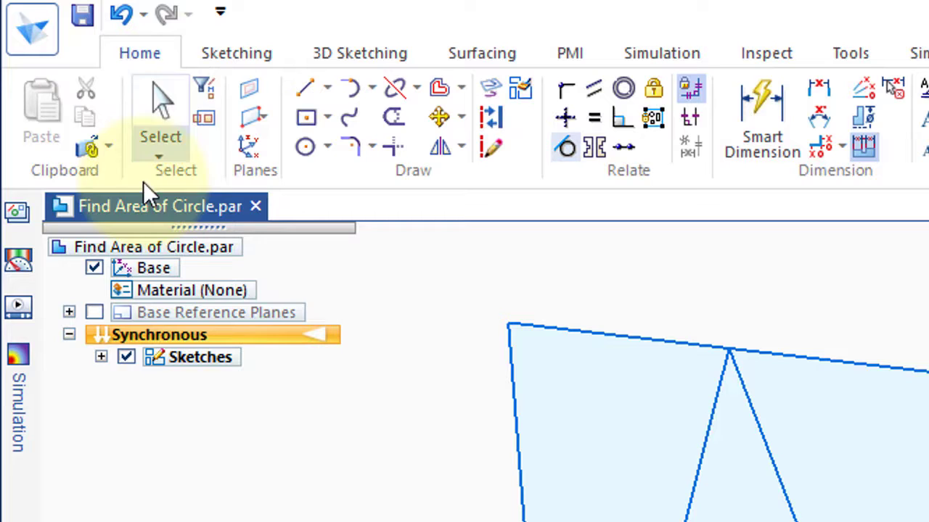
{"action": "left_click", "coordinate": [101, 357]}
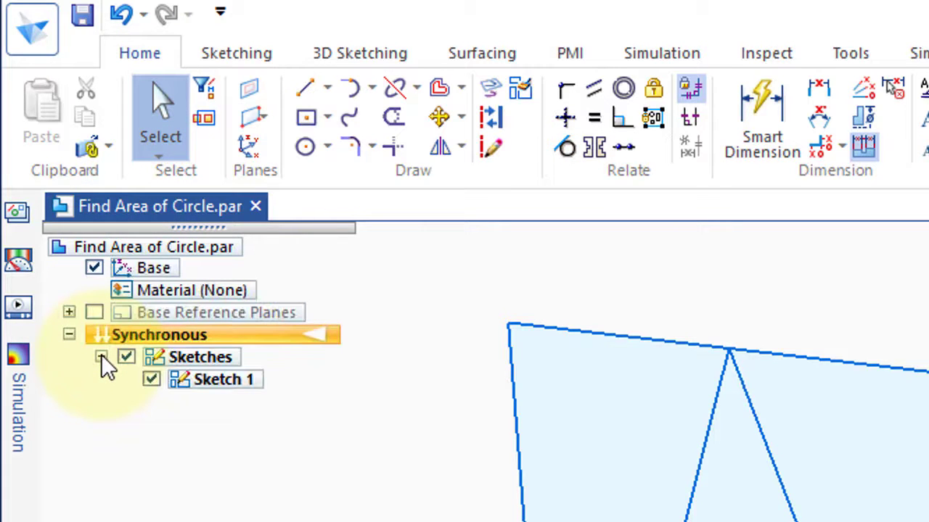
{"action": "left_click", "coordinate": [215, 380]}
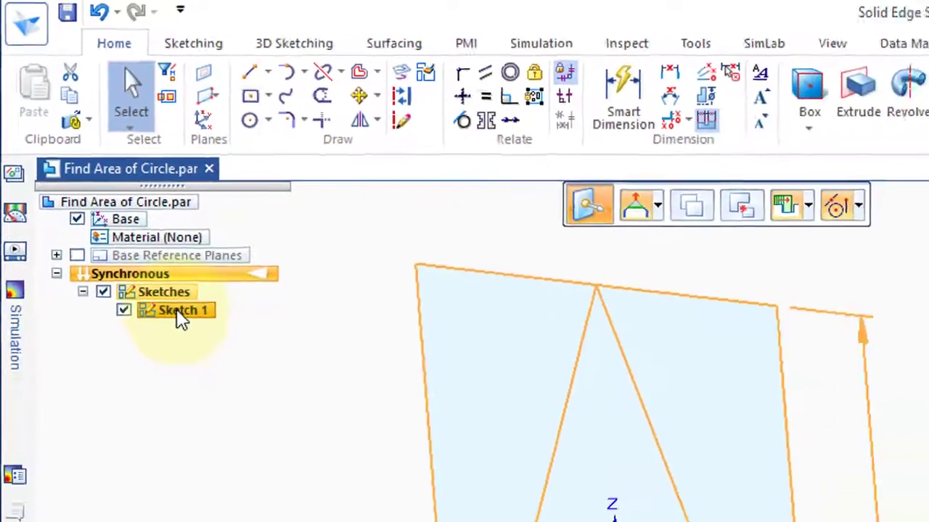
{"action": "right_click", "coordinate": [181, 312]}
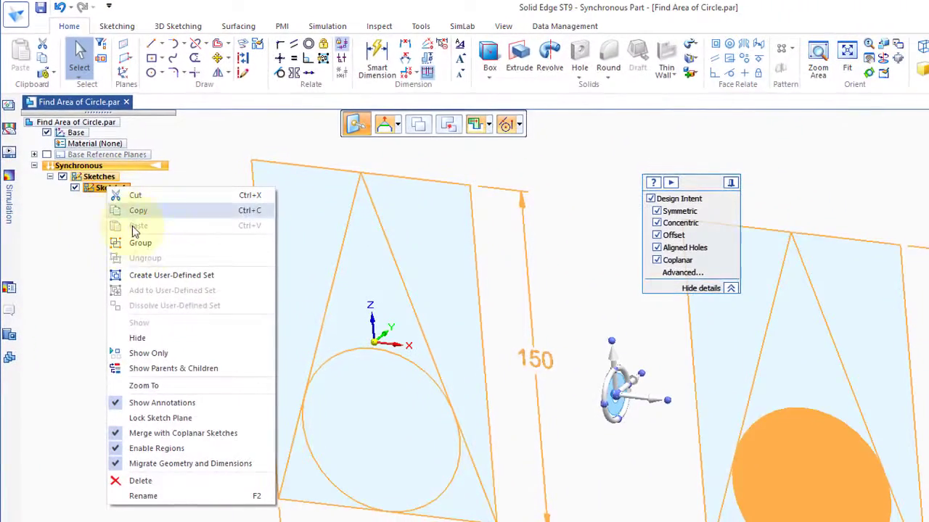
{"action": "left_click", "coordinate": [153, 419]}
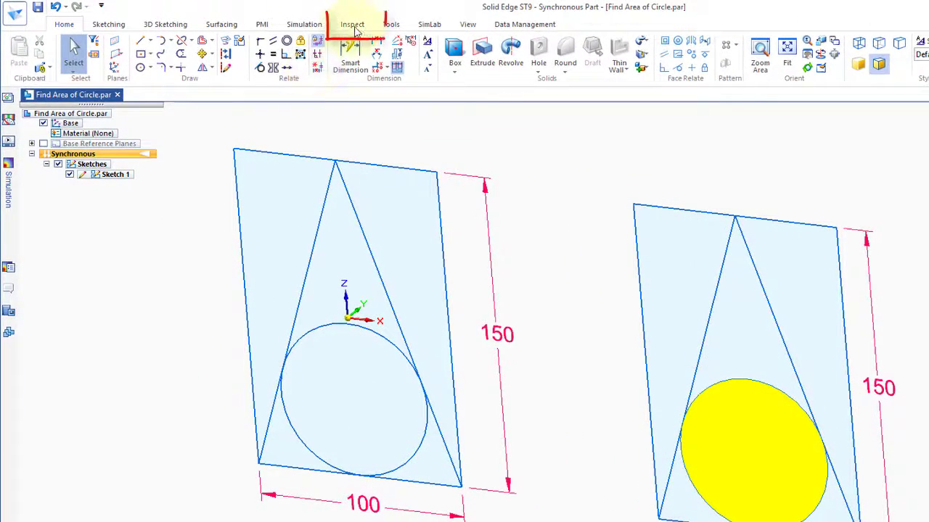
- Measure the 2D area enclosed by the unfilled circle in the rectangle at the coordinate origin
{"action": "left_click", "coordinate": [353, 24]}
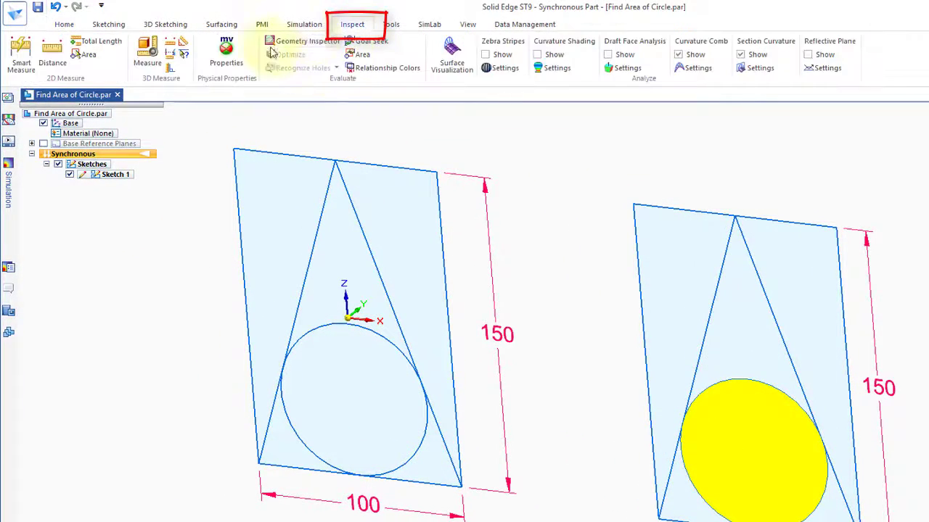
{"action": "left_click", "coordinate": [87, 56]}
{"action": "left_click", "coordinate": [355, 403]}
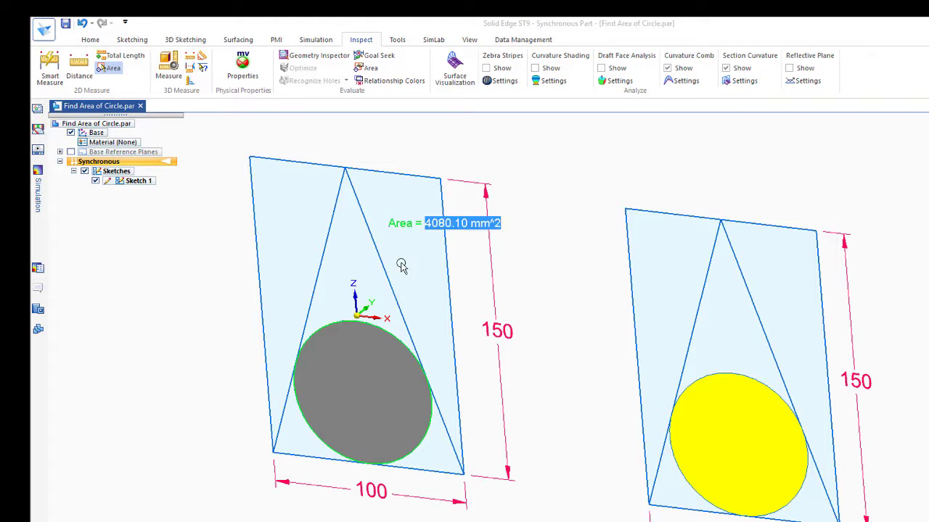
{"action": "left_click", "coordinate": [180, 125]}
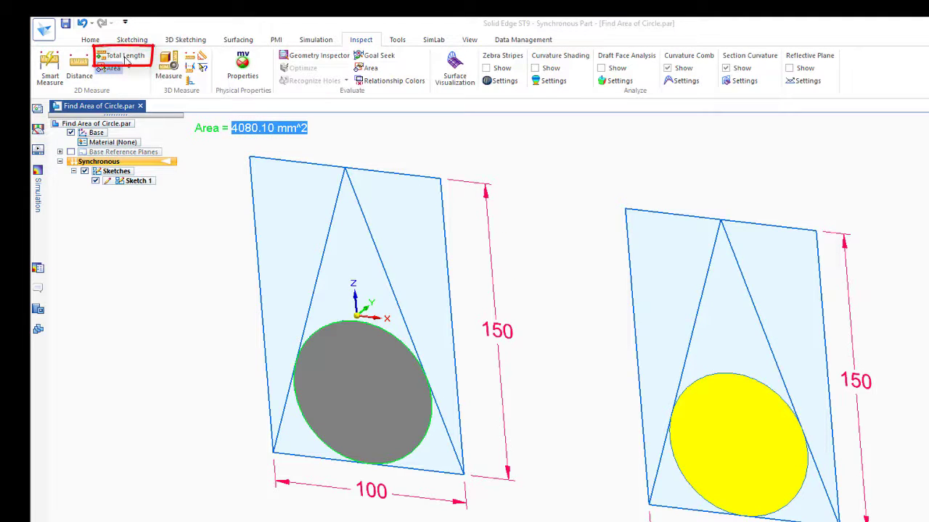
- Measure the total length of the triangle's two slanted lines with chain selection
{"action": "left_click", "coordinate": [125, 58]}
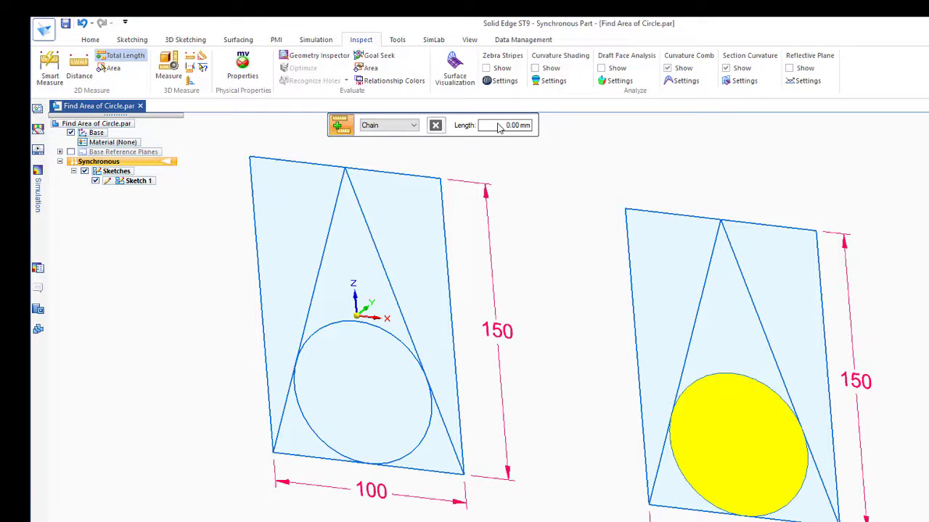
{"action": "left_click", "coordinate": [303, 455]}
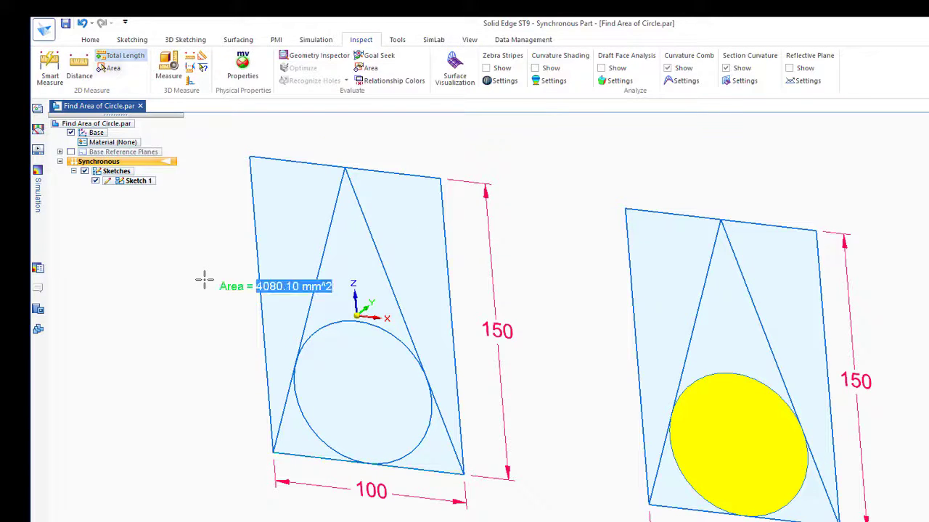
{"action": "left_click", "coordinate": [127, 57]}
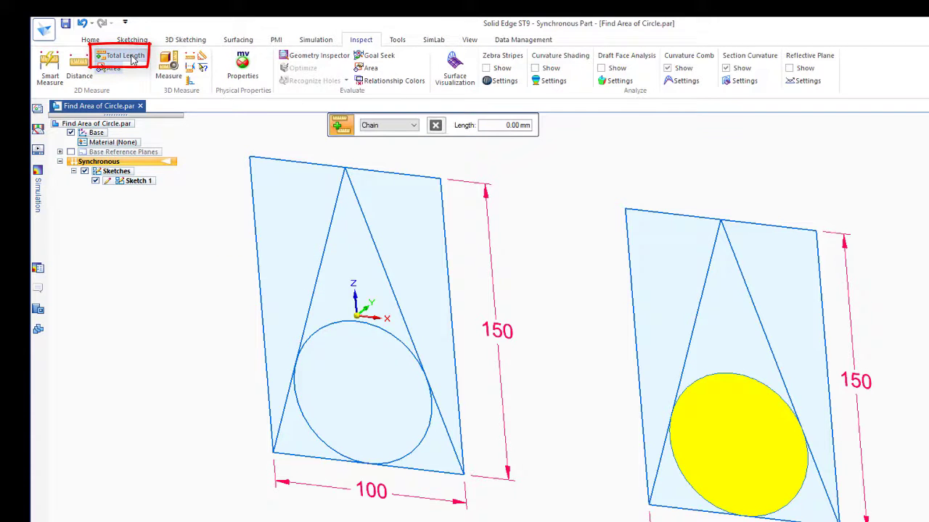
{"action": "left_click", "coordinate": [328, 226]}
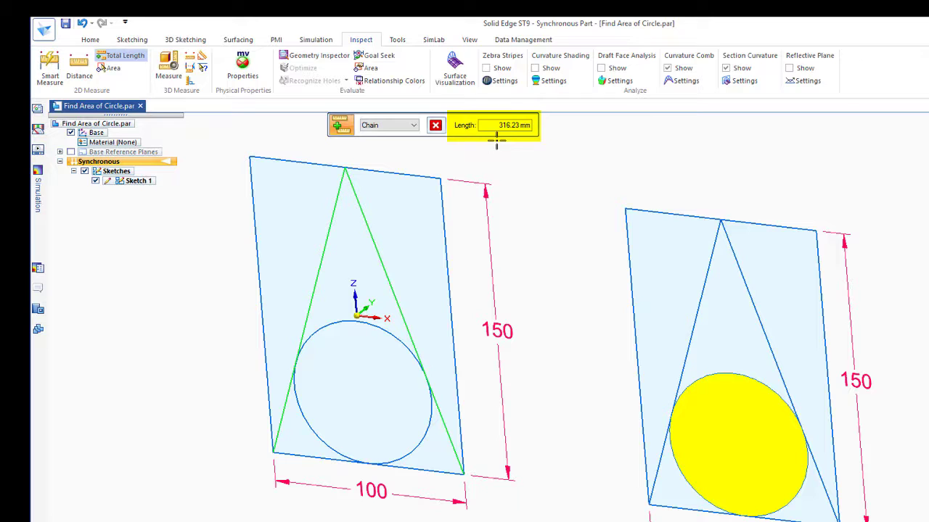